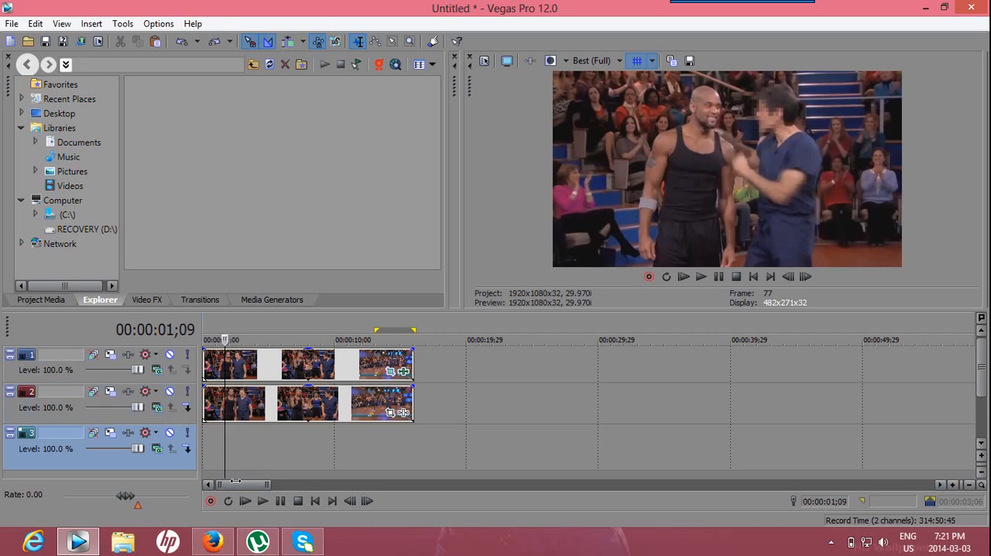
# - Play back the clips already on the timeline to preview the pixelated face, and return to the start
pyautogui.click(263, 500)
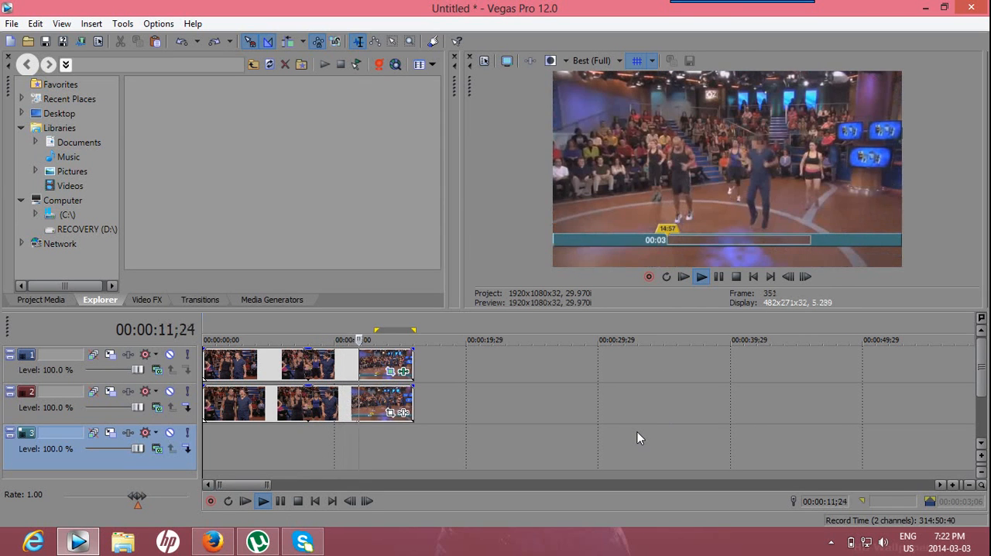
pyautogui.click(280, 501)
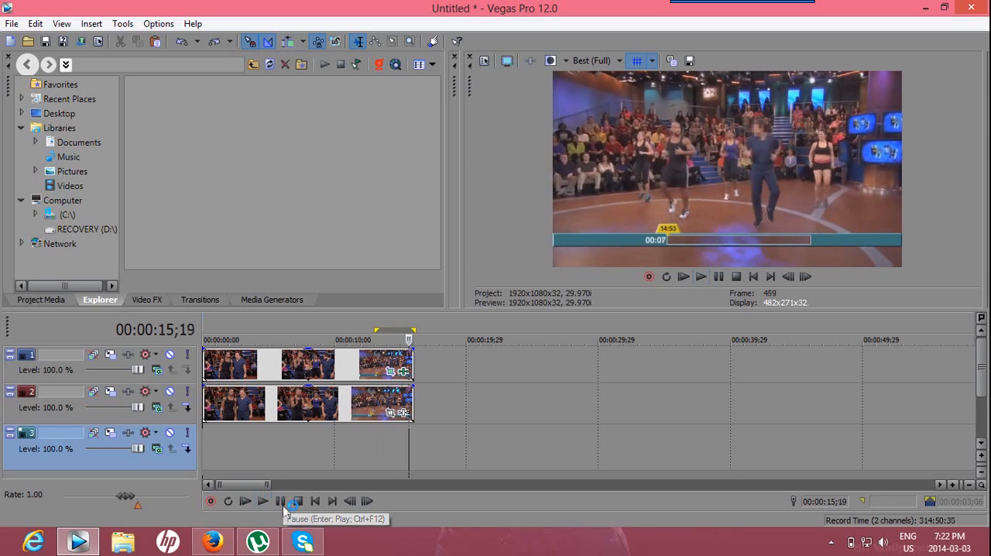
pyautogui.moveTo(409, 462); pyautogui.dragTo(203, 449)
# - Delete the video clip on track 1 and move the clip from track 2 up to the start of track 1
pyautogui.click(354, 368)
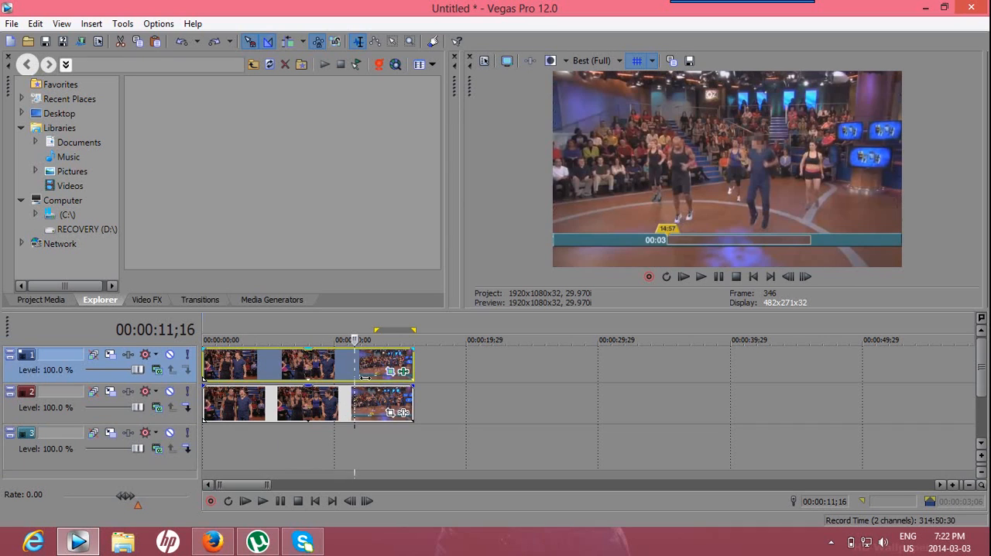
pyautogui.press('Delete')
pyautogui.moveTo(356, 419)
pyautogui.mouseDown()
pyautogui.moveTo(203, 422)
pyautogui.moveTo(228, 402)
pyautogui.moveTo(232, 376)
pyautogui.mouseUp()
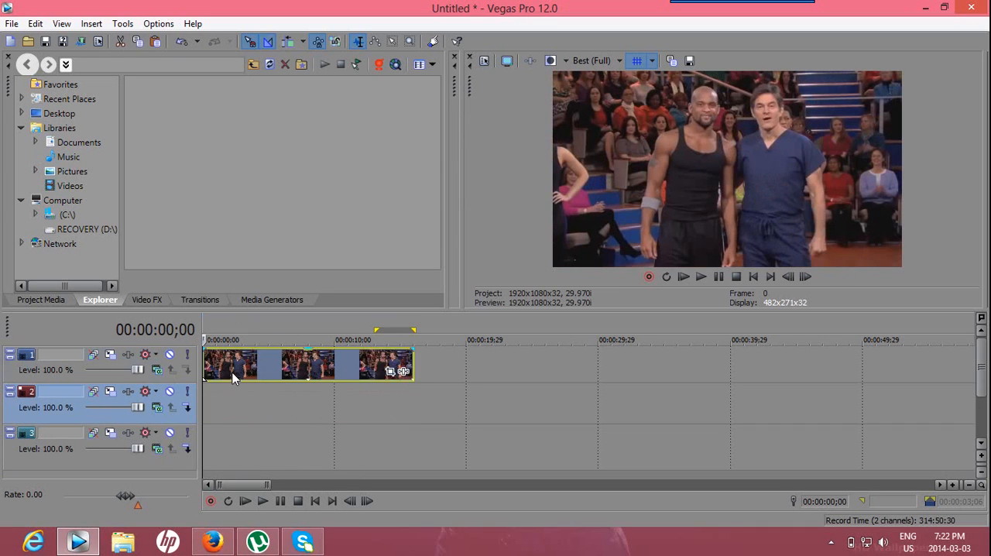
# - Copy the track 1 clip, paste it onto track 2, and align the copy with the start of the timeline
pyautogui.rightClick(292, 377)
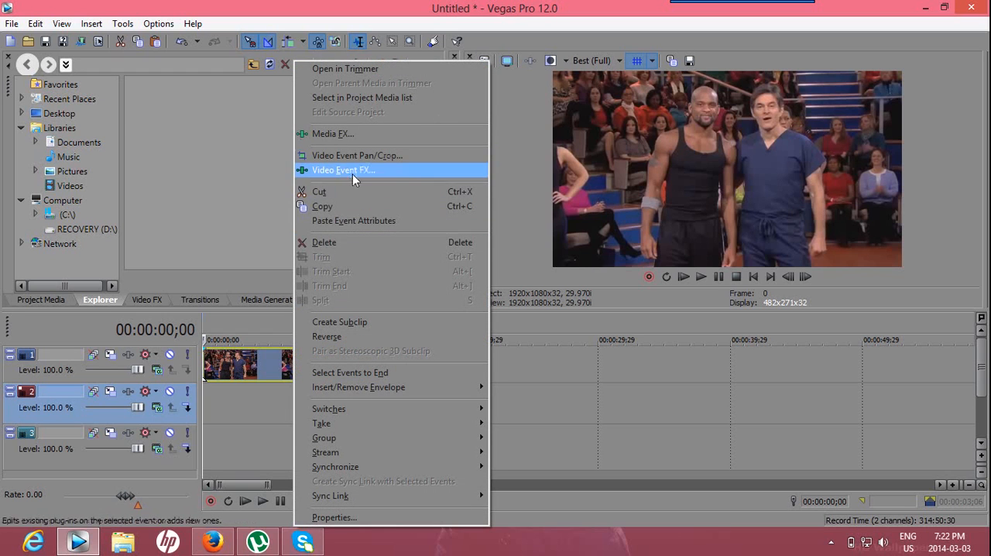
pyautogui.click(349, 208)
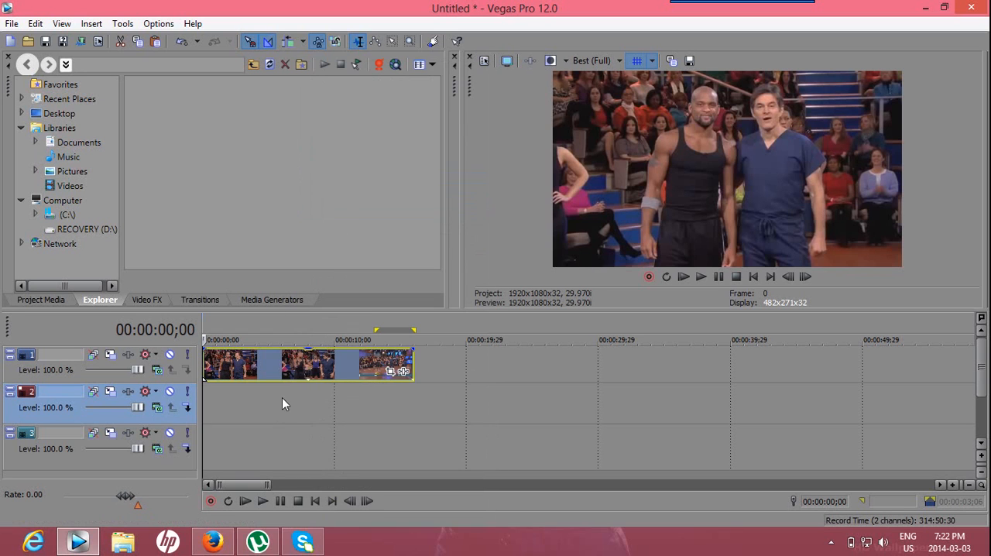
pyautogui.click(264, 407)
pyautogui.rightClick(258, 405)
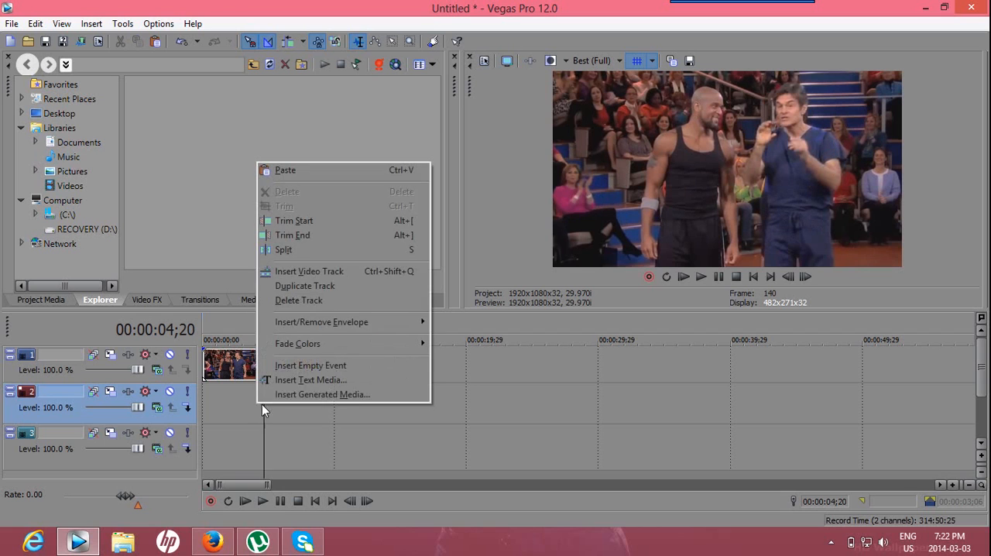
pyautogui.click(317, 171)
pyautogui.moveTo(402, 405); pyautogui.dragTo(341, 404)
pyautogui.click(345, 458)
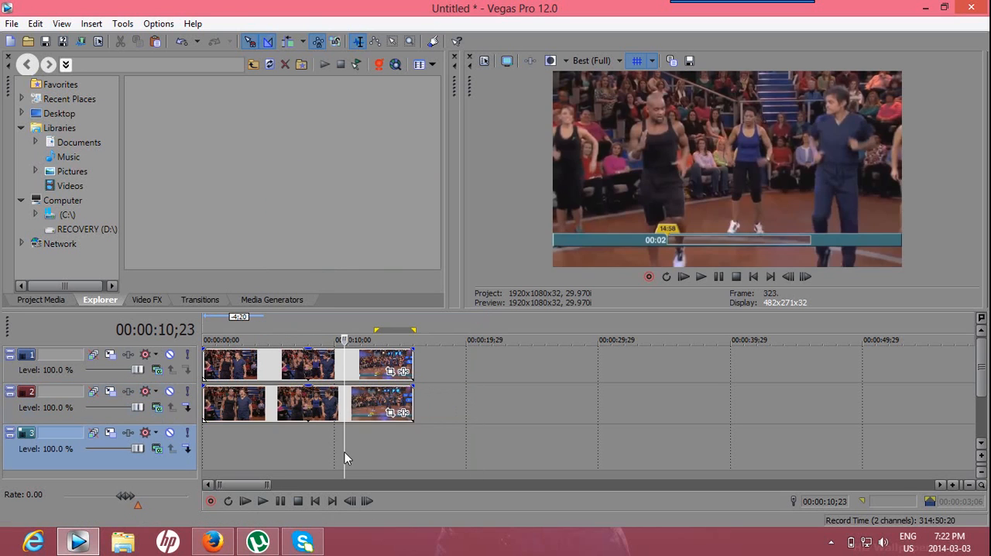
pyautogui.click(211, 457)
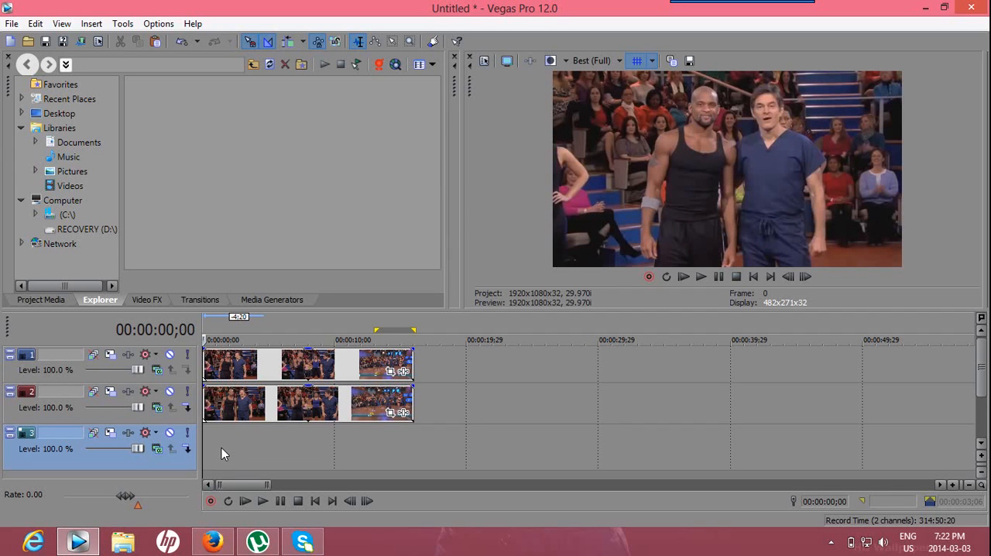
# - Enable the mask in the track 1 clip's Pan/Crop settings and draw a closed anchor path around the head of the man in blue scrubs
pyautogui.click(391, 373)
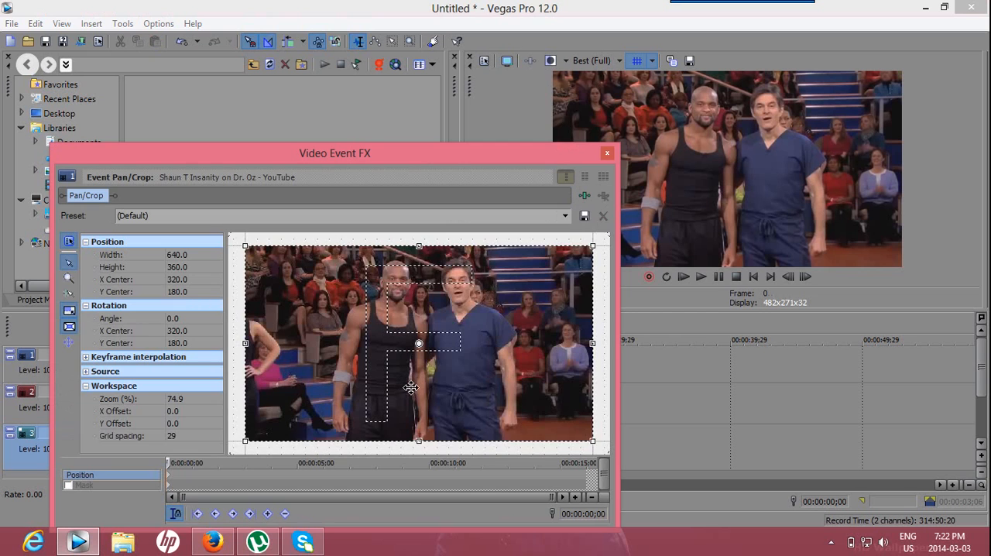
pyautogui.click(69, 486)
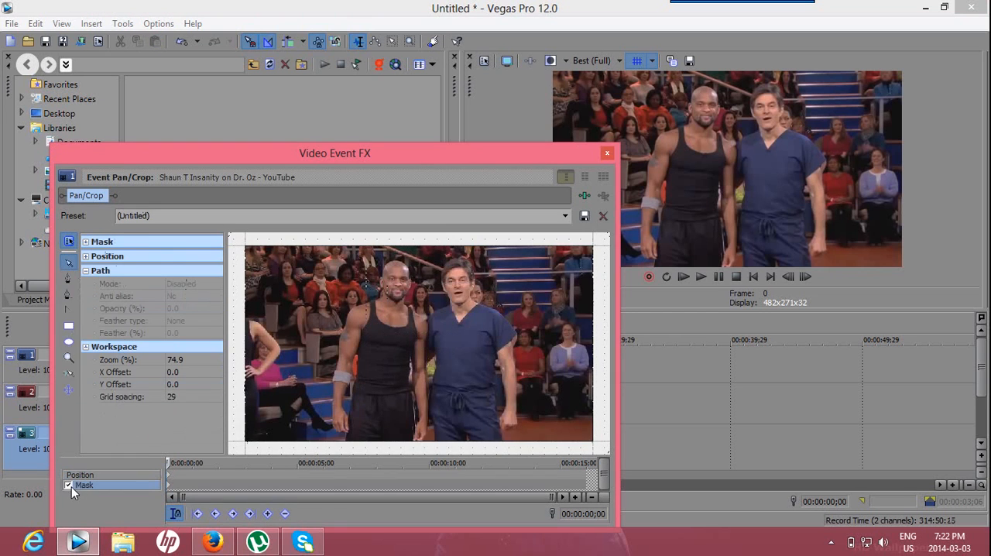
pyautogui.click(66, 280)
pyautogui.click(449, 303)
pyautogui.click(436, 282)
pyautogui.click(439, 266)
pyautogui.click(463, 253)
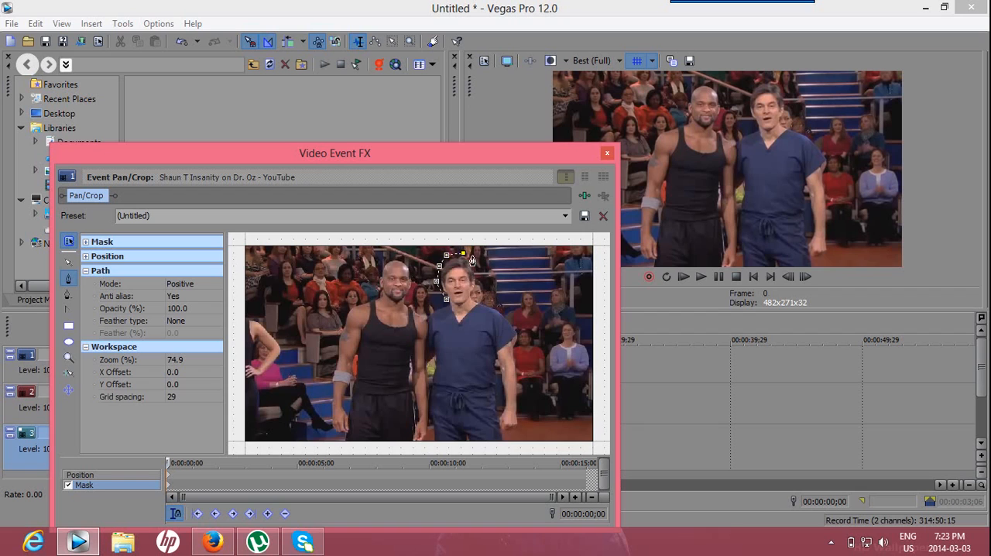
pyautogui.click(480, 274)
pyautogui.click(475, 295)
pyautogui.click(464, 307)
pyautogui.click(450, 305)
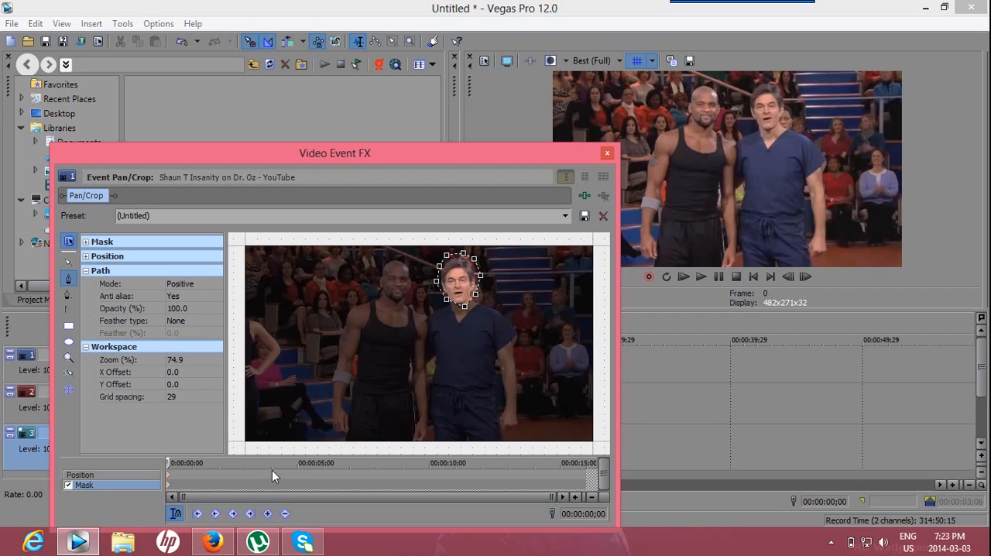
pyautogui.click(608, 155)
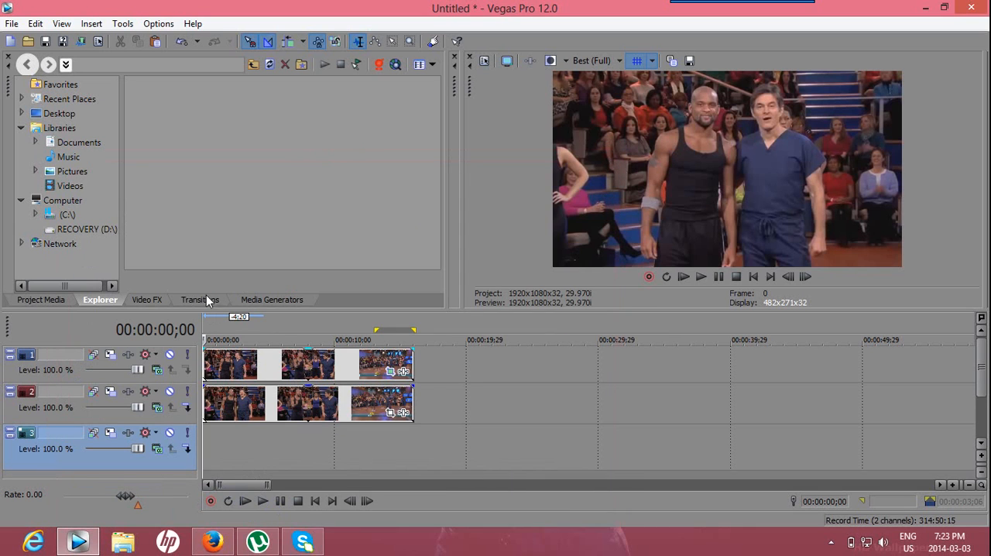
# - Apply the Large Pixelate preset to the track 1 clip, with horizontal pixelization about 0.884 and vertical pixelization about 0.939
pyautogui.click(142, 303)
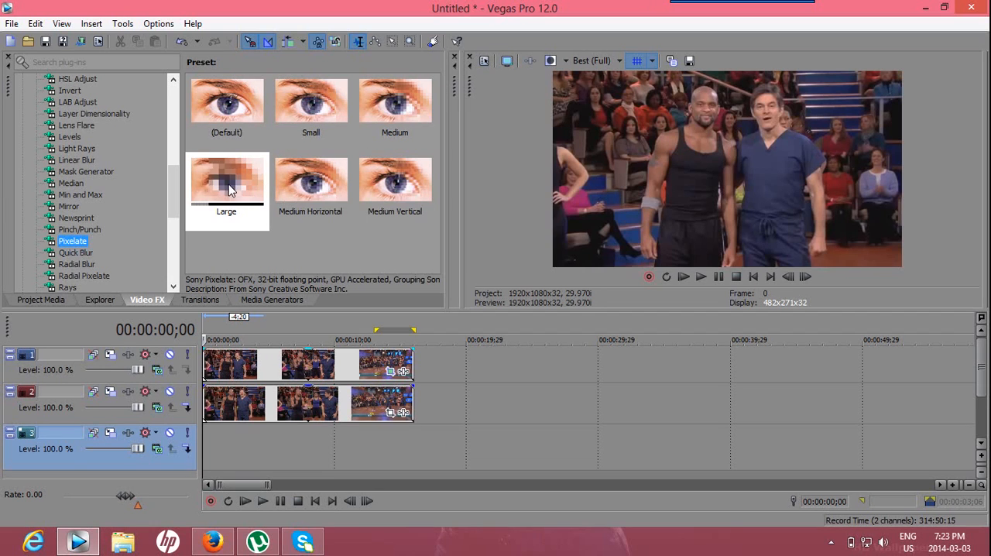
pyautogui.moveTo(242, 198); pyautogui.dragTo(248, 365)
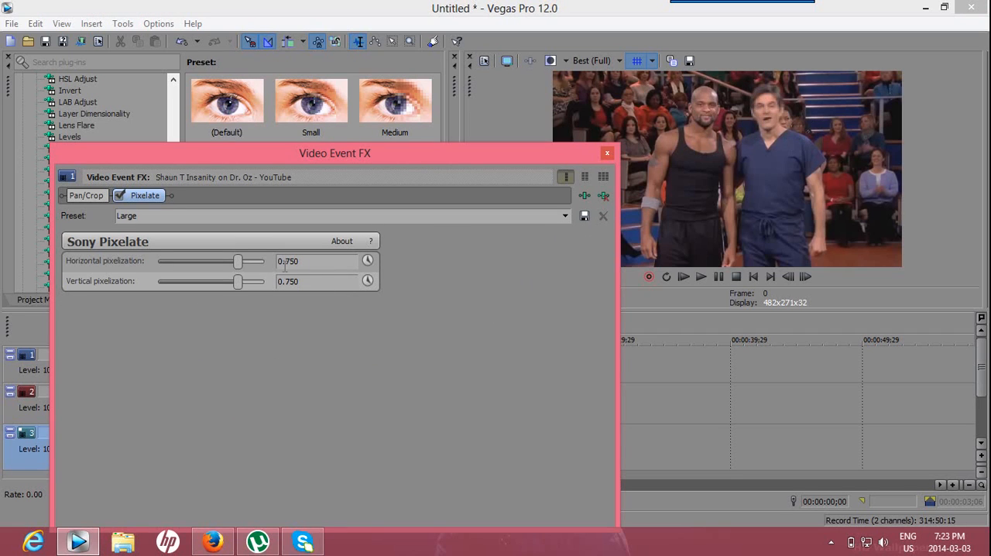
pyautogui.moveTo(239, 263); pyautogui.dragTo(262, 285)
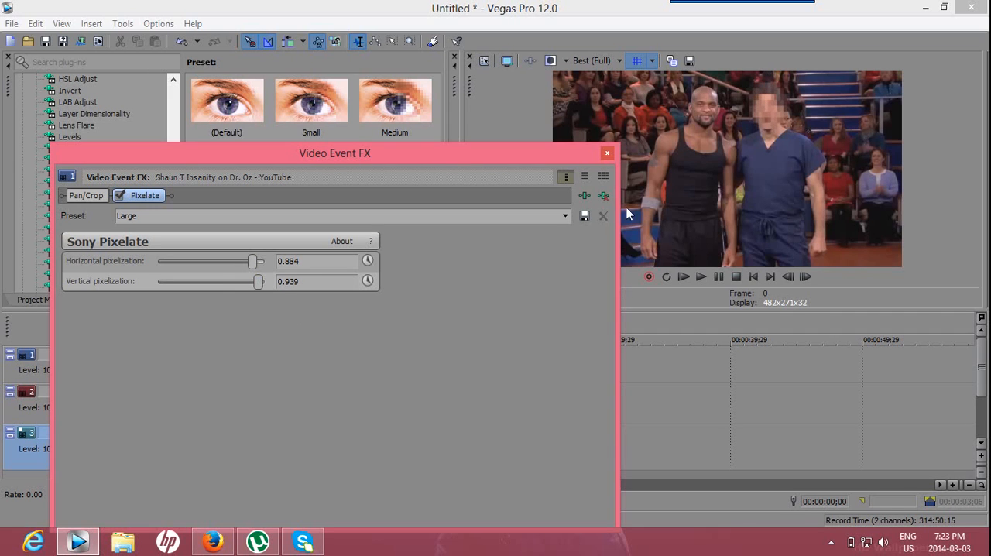
pyautogui.click(608, 154)
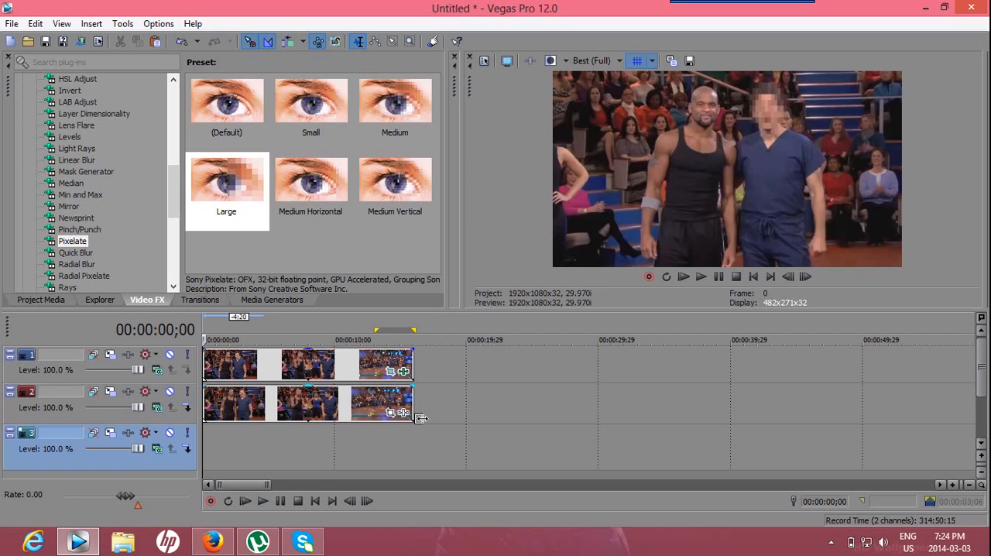
# - Reopen the track 1 clip's Pan/Crop mask and use the Normal Edit Tool to nudge it over the head at the first frame
pyautogui.click(216, 454)
pyautogui.moveTo(216, 455); pyautogui.dragTo(203, 474)
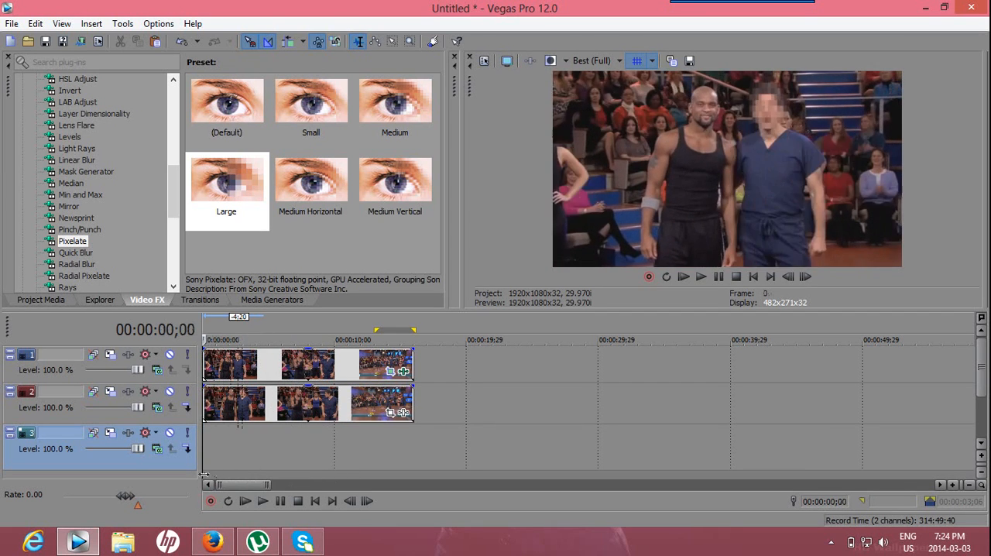
pyautogui.click(392, 373)
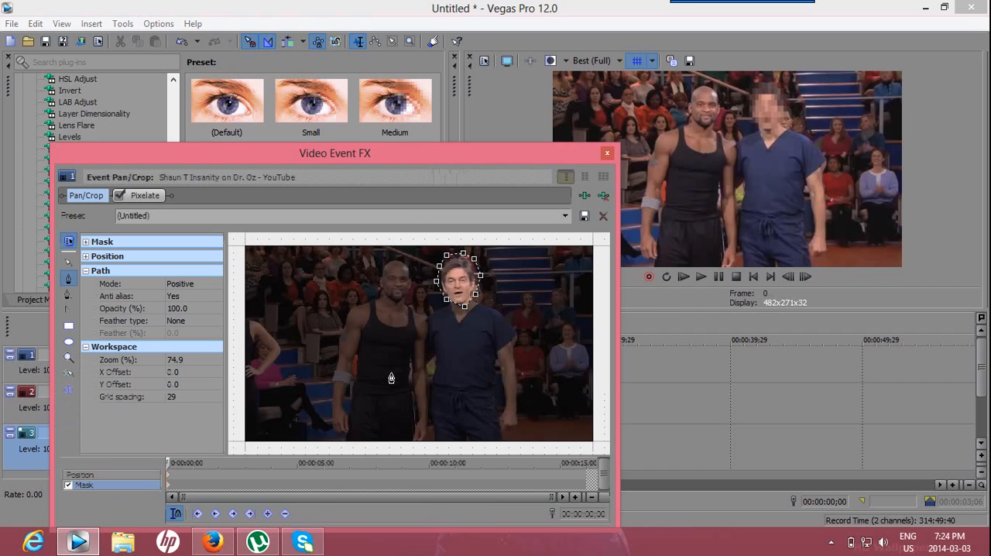
pyautogui.click(110, 476)
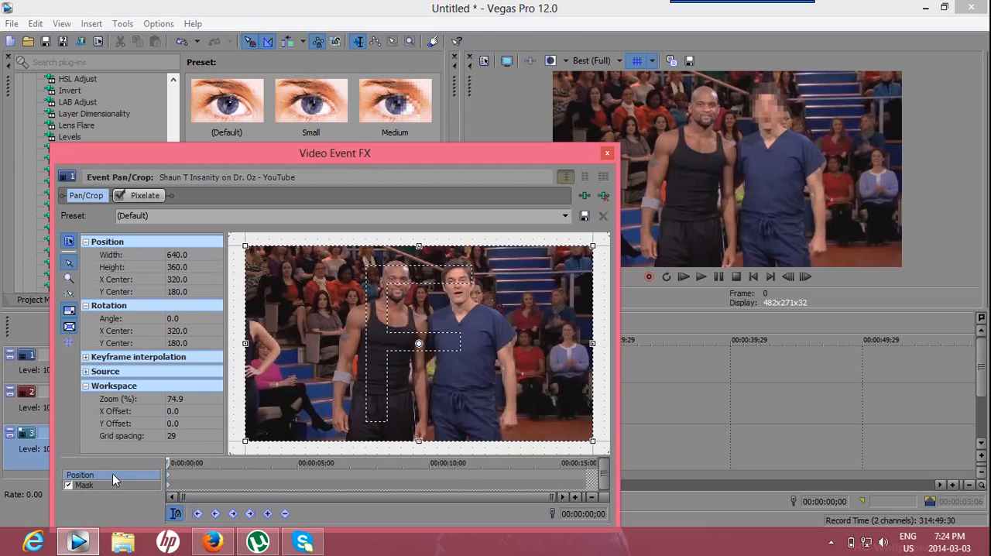
pyautogui.click(104, 485)
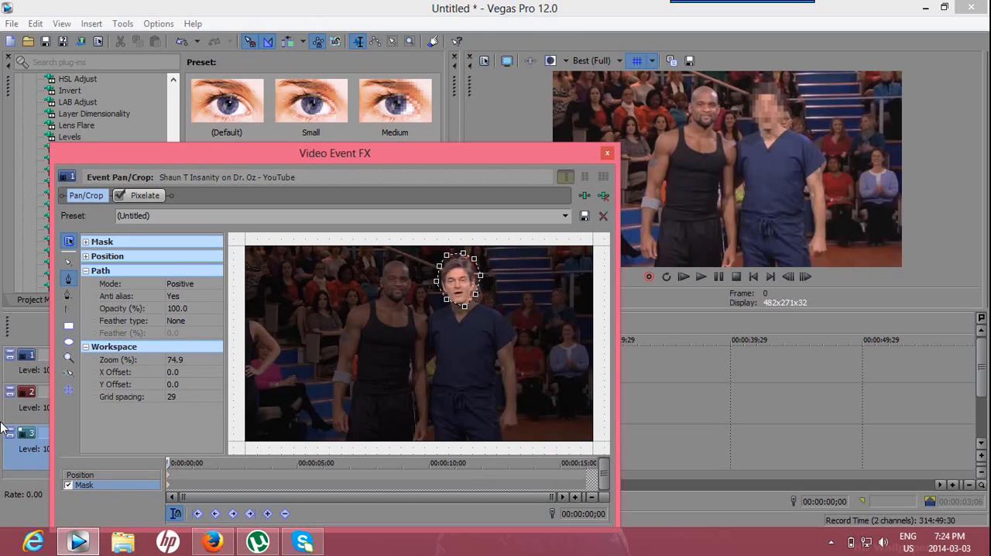
pyautogui.click(69, 266)
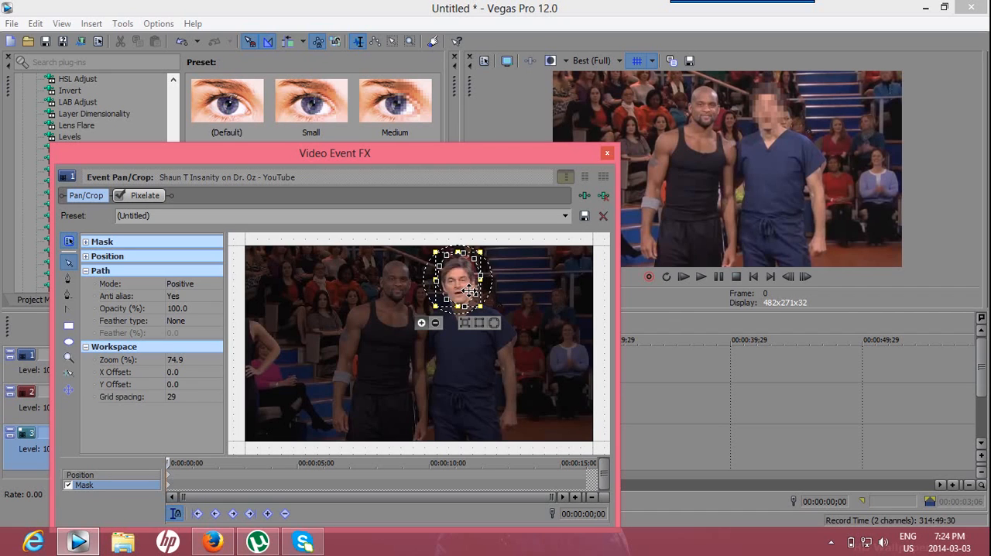
pyautogui.moveTo(466, 290)
pyautogui.mouseDown()
pyautogui.moveTo(455, 310)
pyautogui.moveTo(504, 327)
pyautogui.moveTo(500, 285)
pyautogui.moveTo(468, 295)
pyautogui.mouseUp()
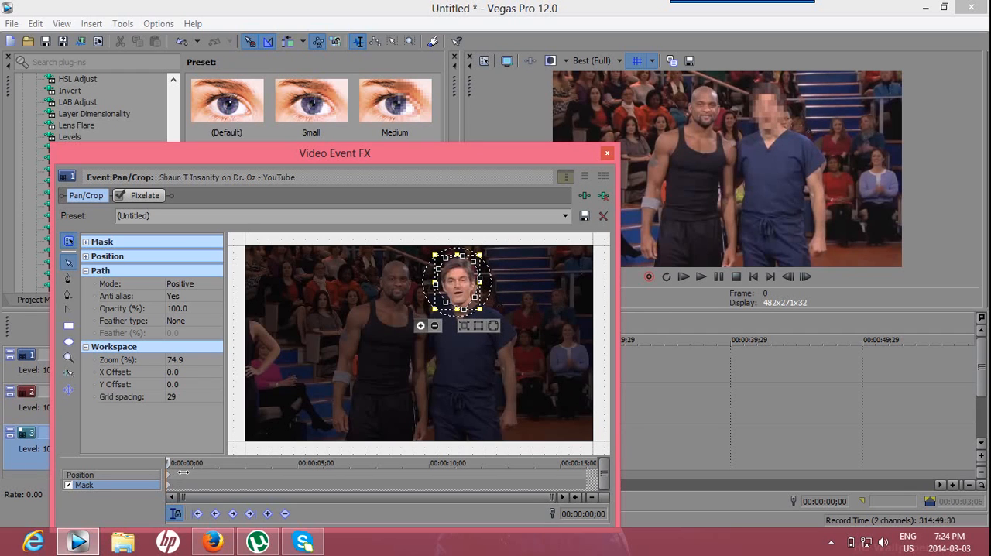
# - Reposition the mask over the man's moving head with two keyframes, the second at about 00:00:03;07
pyautogui.moveTo(181, 472); pyautogui.dragTo(220, 475)
pyautogui.moveTo(467, 298); pyautogui.dragTo(474, 298)
pyautogui.click(222, 477)
pyautogui.moveTo(234, 478); pyautogui.dragTo(262, 481)
pyautogui.moveTo(473, 298); pyautogui.dragTo(464, 300)
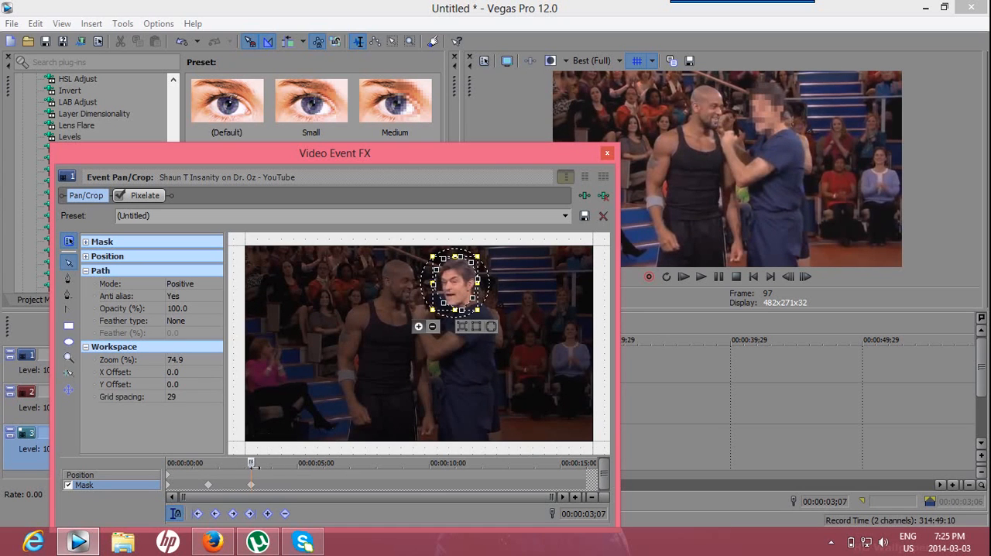
# - Keep the mask on the head with keyframes shortly after 00:00:03;07, at 00:00:04;10 and at 00:00:05;02
pyautogui.moveTo(264, 472); pyautogui.dragTo(268, 472)
pyautogui.moveTo(462, 295); pyautogui.dragTo(451, 296)
pyautogui.moveTo(269, 472); pyautogui.dragTo(291, 473)
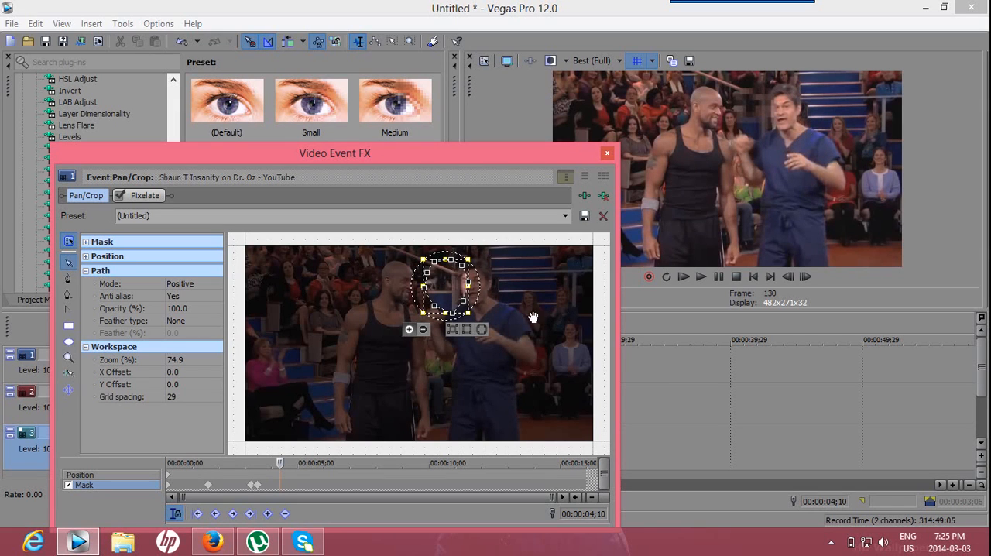
pyautogui.moveTo(458, 299); pyautogui.dragTo(496, 295)
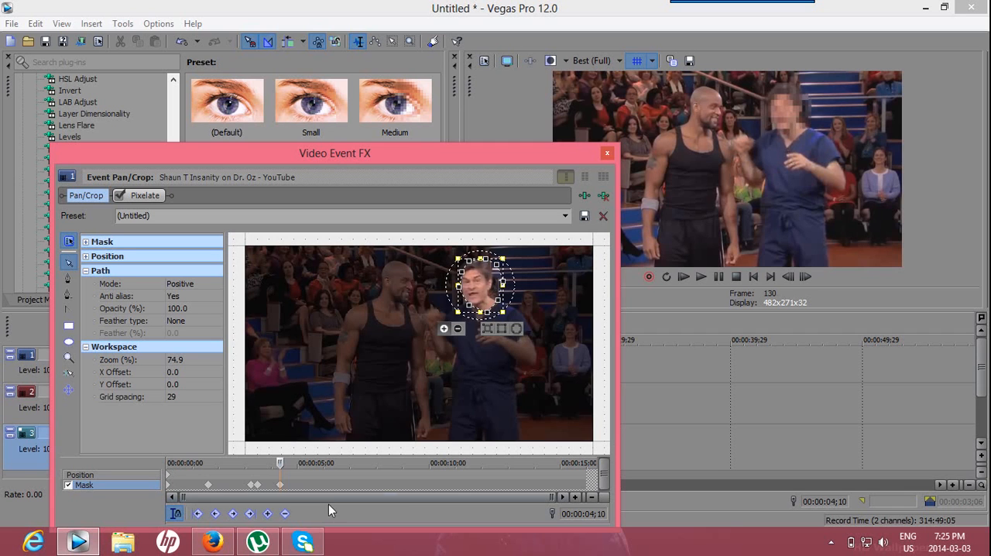
pyautogui.moveTo(290, 474); pyautogui.dragTo(309, 474)
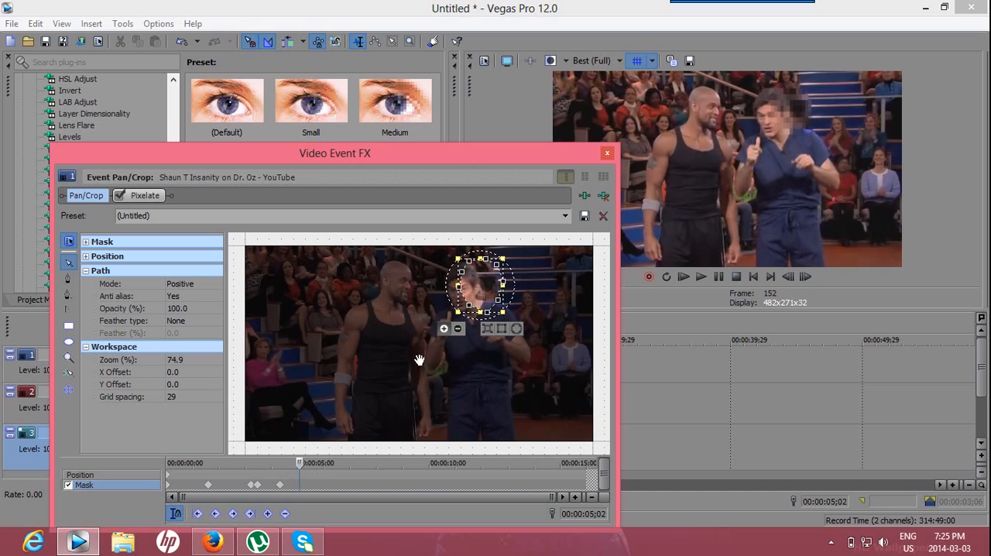
pyautogui.moveTo(503, 288); pyautogui.dragTo(481, 298)
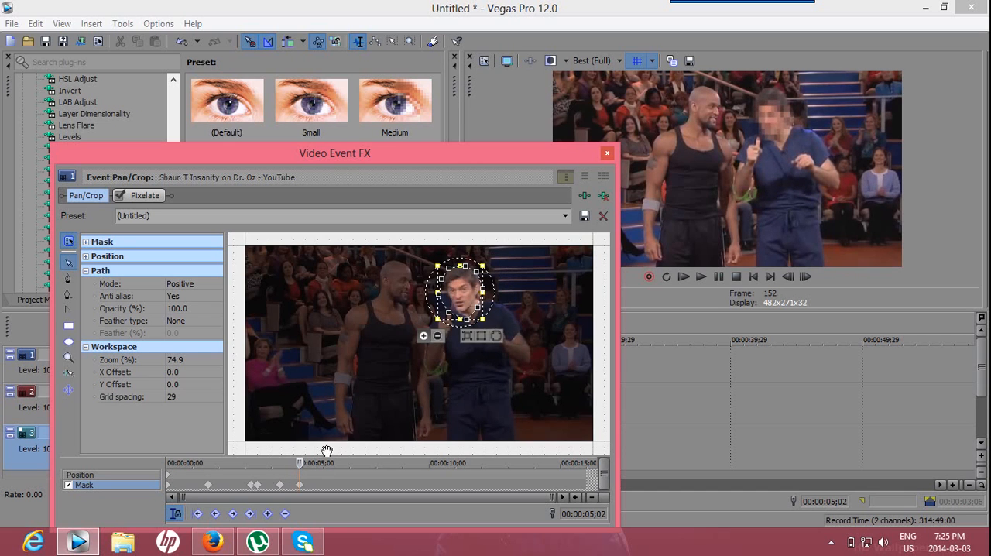
# - Move the mask onto the man's head at 00:00:06;05, 00:00:07;11 and 00:00:07;28, following him across the camera cut
pyautogui.moveTo(309, 478); pyautogui.dragTo(339, 475)
pyautogui.moveTo(473, 302); pyautogui.dragTo(465, 290)
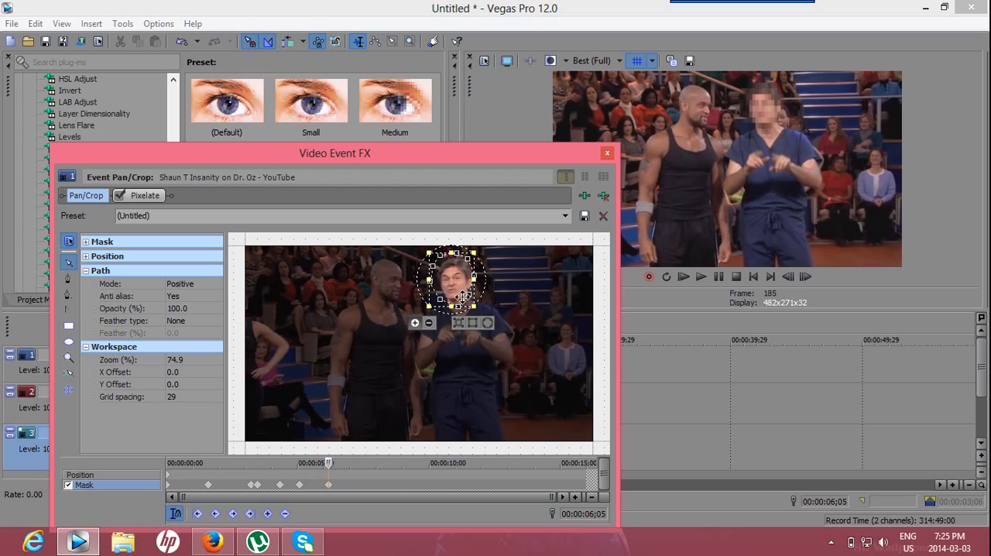
pyautogui.moveTo(338, 472); pyautogui.dragTo(371, 478)
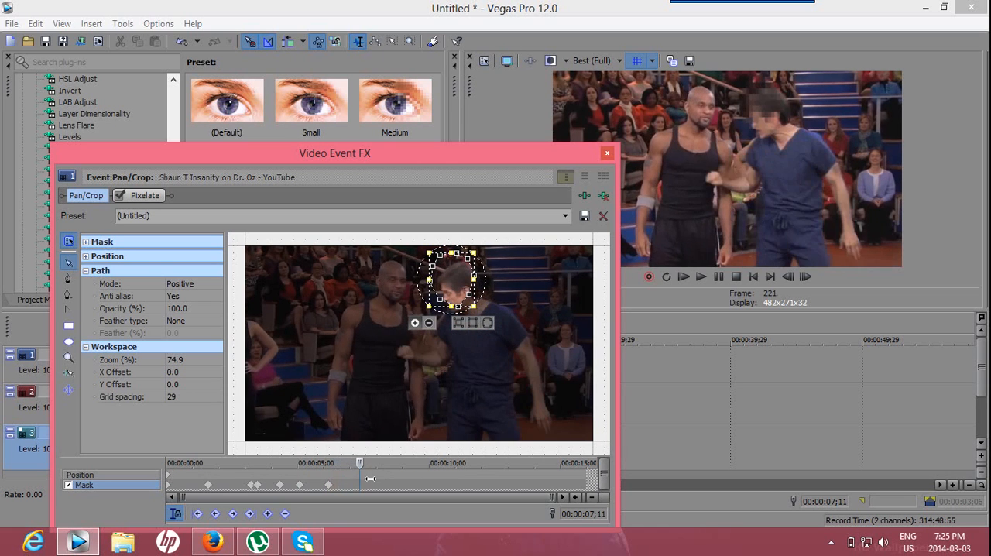
pyautogui.moveTo(469, 291); pyautogui.dragTo(468, 306)
pyautogui.click(468, 306)
pyautogui.moveTo(360, 468); pyautogui.dragTo(381, 472)
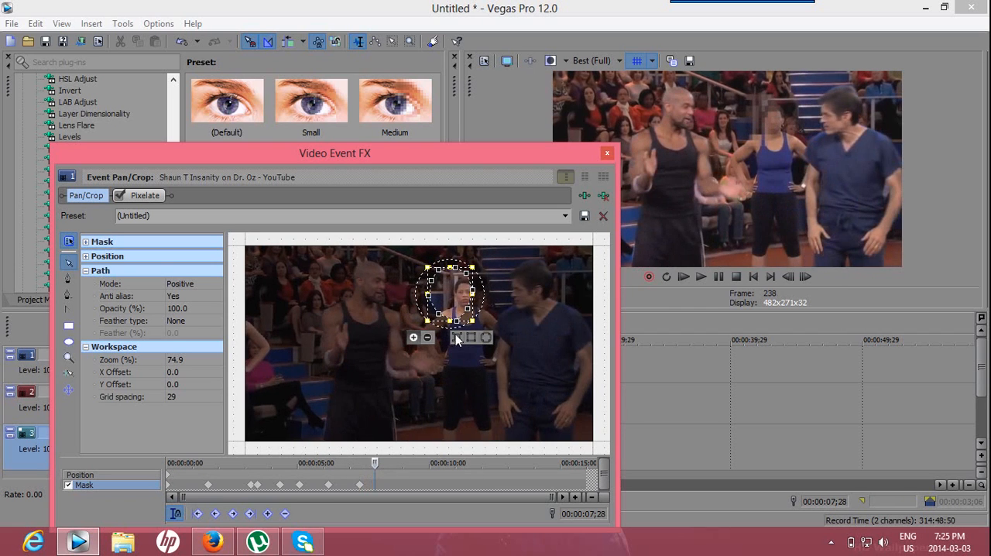
pyautogui.moveTo(464, 303); pyautogui.dragTo(539, 303)
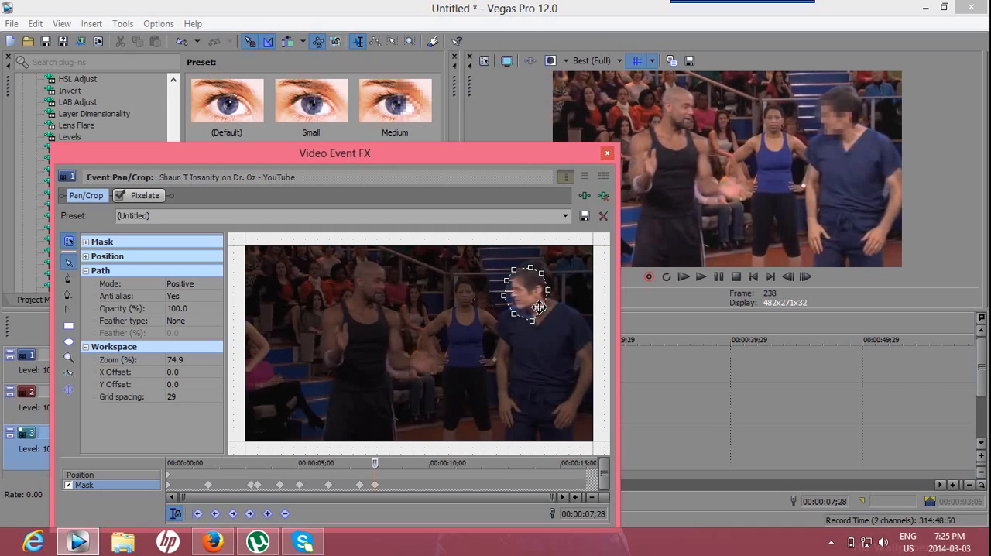
# - Add three more mask keyframes that follow the man's head after the camera cut, ending at 00:00:09;13
pyautogui.moveTo(386, 475); pyautogui.dragTo(404, 477)
pyautogui.moveTo(524, 306); pyautogui.dragTo(551, 305)
pyautogui.moveTo(403, 477); pyautogui.dragTo(409, 475)
pyautogui.moveTo(557, 304); pyautogui.dragTo(567, 306)
pyautogui.moveTo(411, 474); pyautogui.dragTo(428, 462)
pyautogui.moveTo(570, 305); pyautogui.dragTo(542, 301)
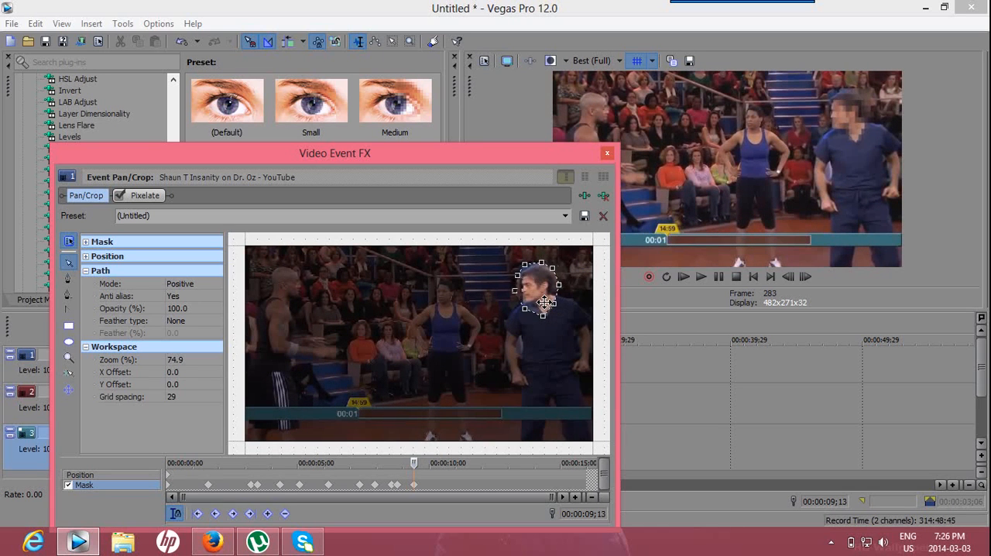
# - Keyframe the mask on the man's head at 00:00:11;00, then move and shrink it onto his head just after the wide-shot cut
pyautogui.moveTo(424, 473); pyautogui.dragTo(466, 476)
pyautogui.moveTo(543, 299); pyautogui.dragTo(531, 295)
pyautogui.click(467, 462)
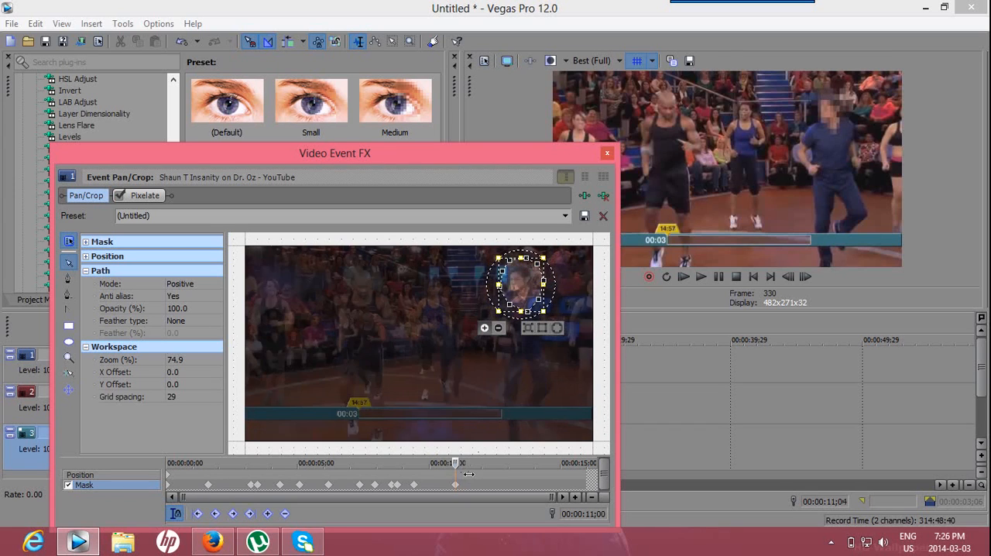
pyautogui.moveTo(476, 474)
pyautogui.mouseDown()
pyautogui.moveTo(486, 476)
pyautogui.moveTo(469, 482)
pyautogui.mouseUp()
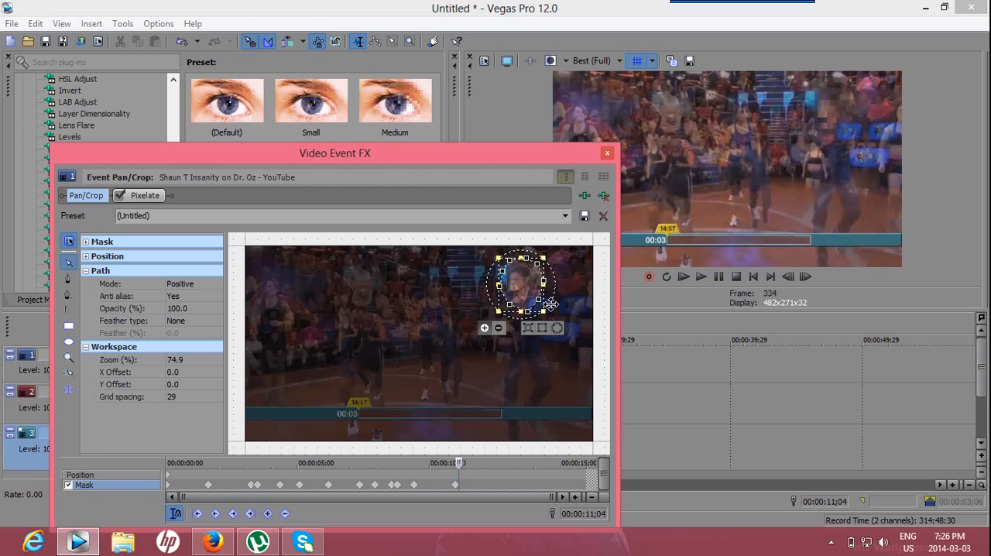
pyautogui.moveTo(468, 474); pyautogui.dragTo(471, 476)
pyautogui.moveTo(536, 293); pyautogui.dragTo(456, 330)
# - Keep the small mask on the man's head in the wide shot with three more keyframes, including 00:00:12;11 and 00:00:13;09
pyautogui.click(475, 469)
pyautogui.moveTo(463, 331); pyautogui.dragTo(463, 328)
pyautogui.click(490, 469)
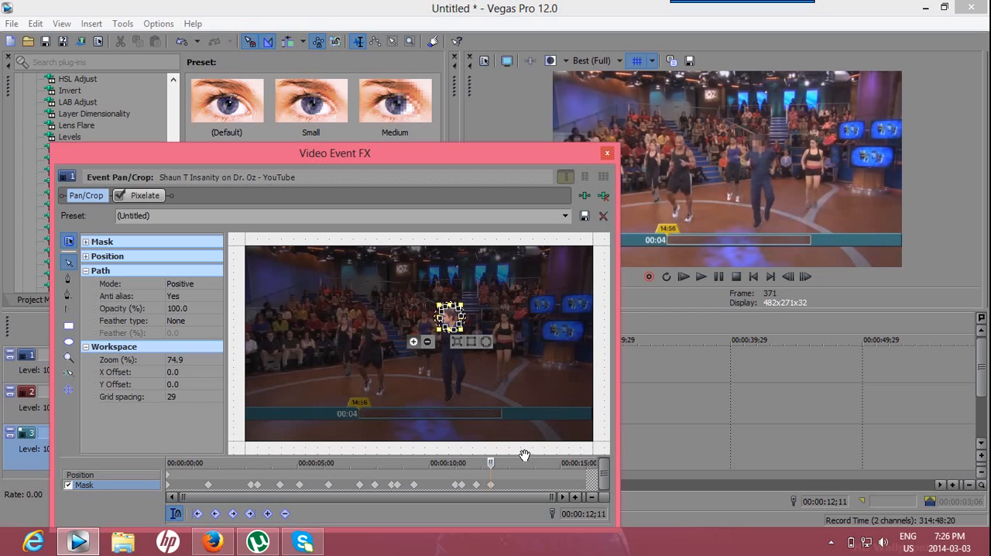
pyautogui.click(517, 462)
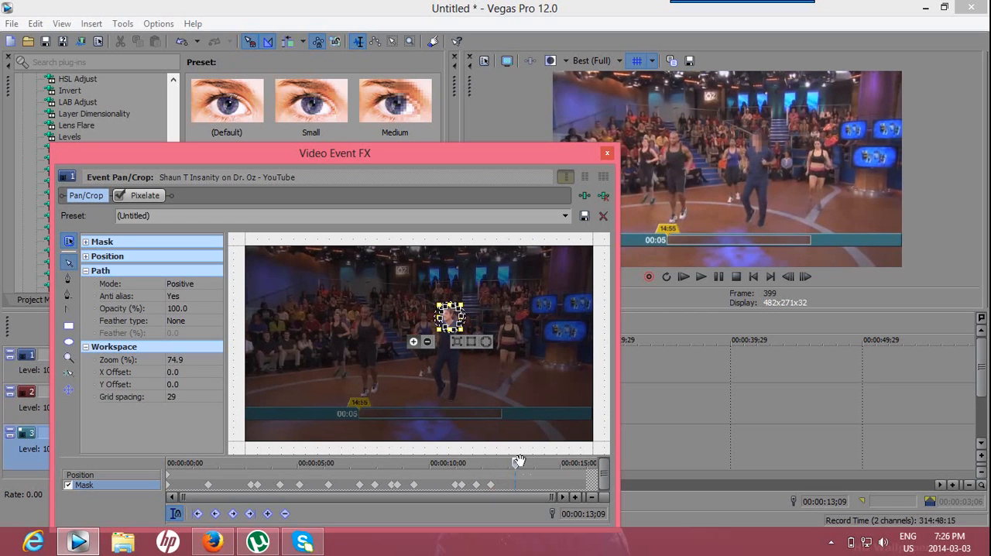
pyautogui.moveTo(463, 326); pyautogui.dragTo(460, 325)
# - Add a last mask keyframe on the man's head shortly before the clip's end and close the event's Pan/Crop settings
pyautogui.moveTo(527, 473); pyautogui.dragTo(554, 469)
pyautogui.moveTo(451, 329); pyautogui.dragTo(452, 320)
pyautogui.moveTo(571, 475); pyautogui.dragTo(604, 476)
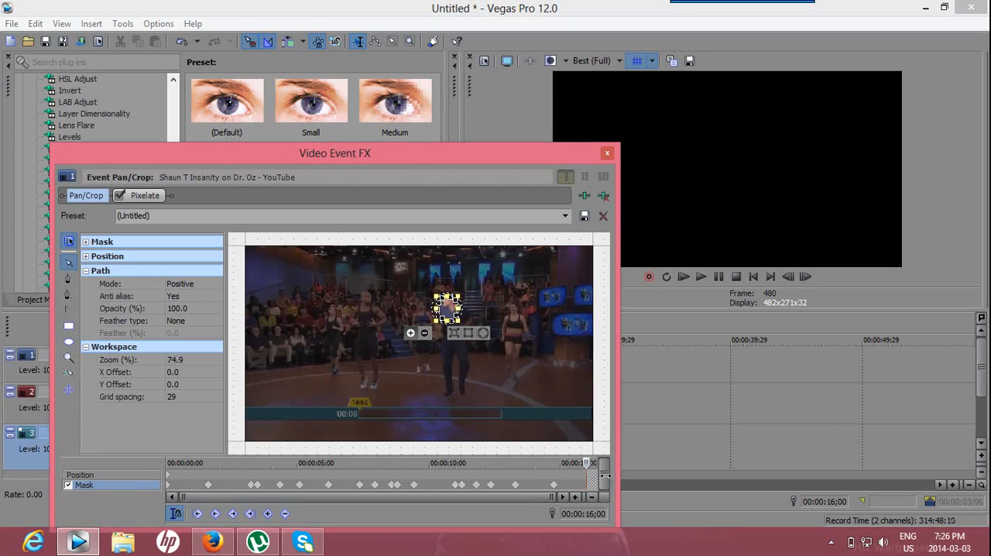
pyautogui.click(607, 153)
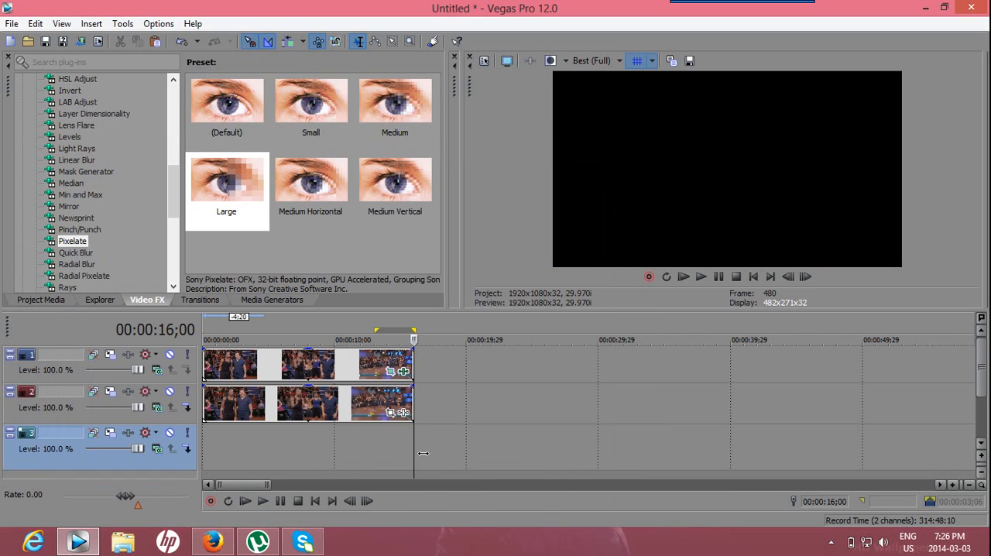
# - Play the project from the start to check the pixelated face, then scrub back to 00:00:04;05
pyautogui.moveTo(424, 454); pyautogui.dragTo(215, 460)
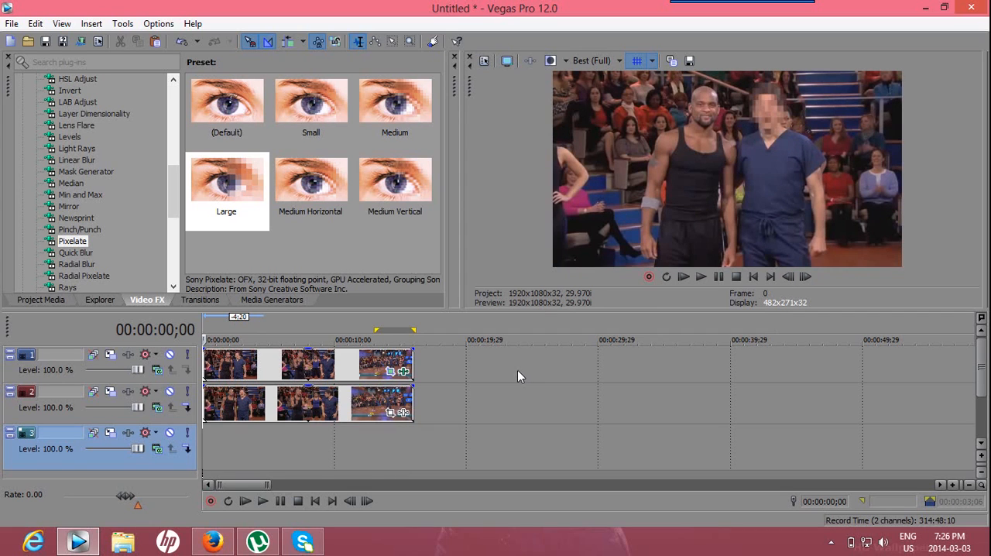
pyautogui.click(264, 501)
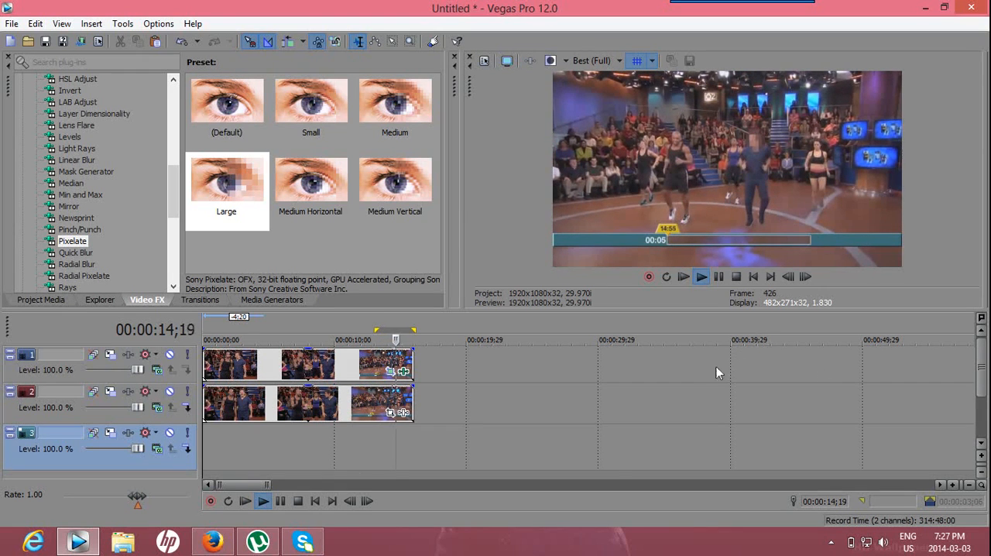
pyautogui.click(285, 504)
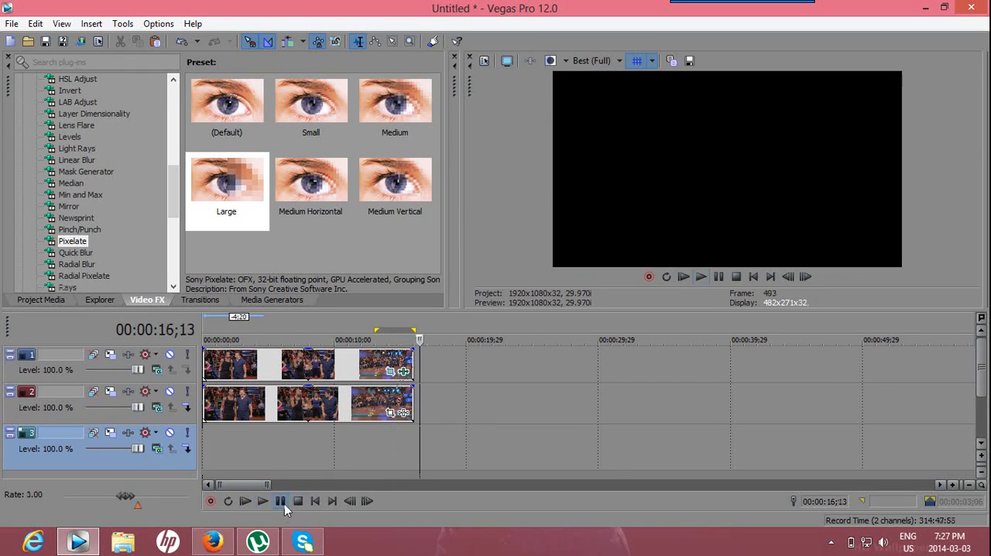
pyautogui.moveTo(406, 446); pyautogui.dragTo(268, 455)
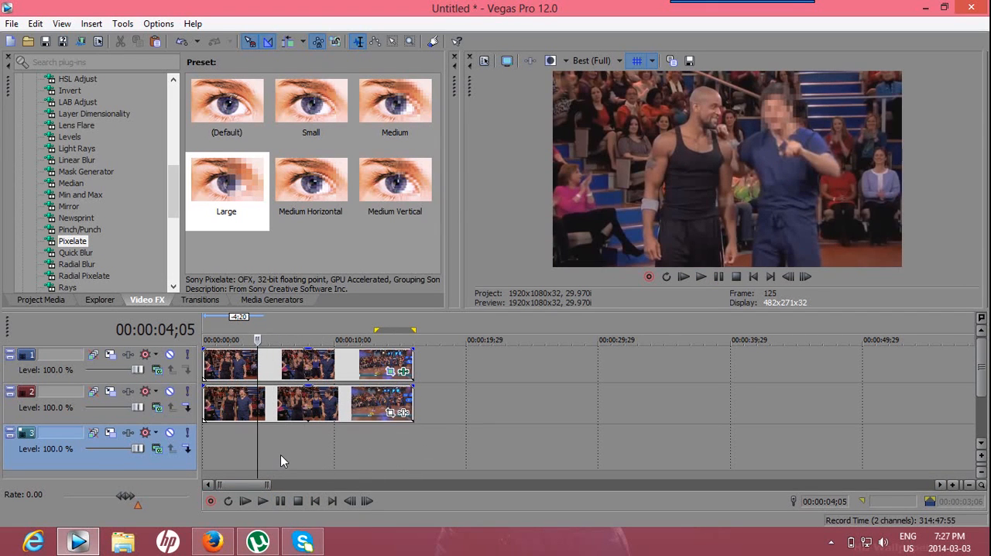
pyautogui.moveTo(716, 2)
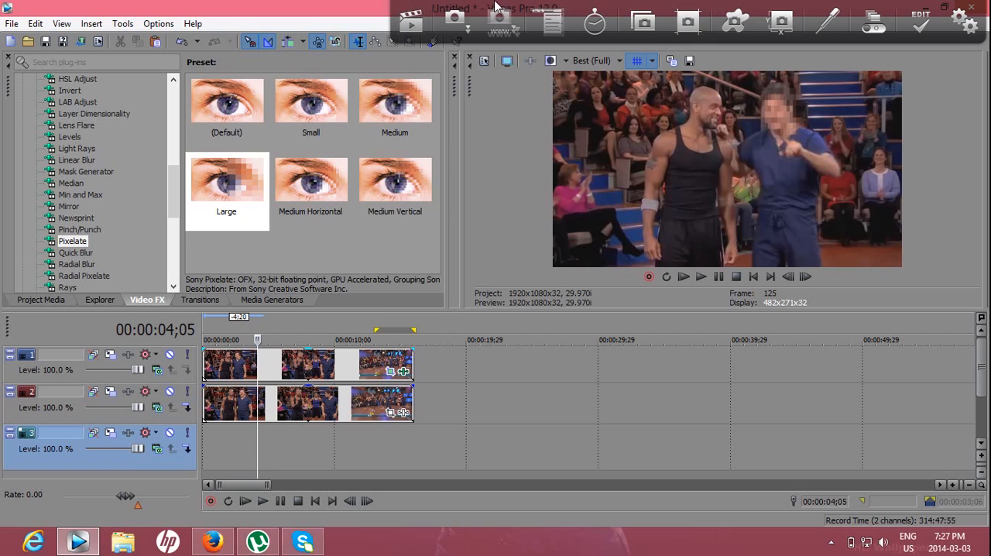